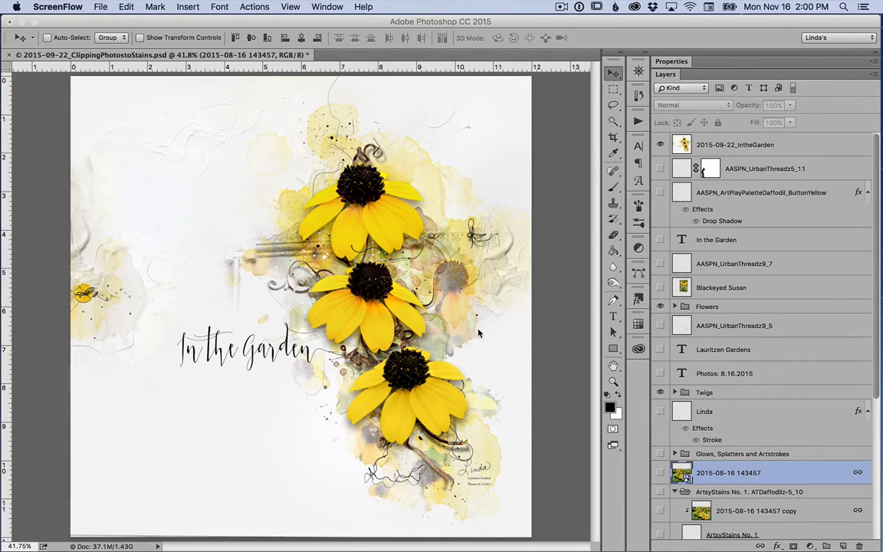
Step: Hide the 2015-09-22_IntheGarden layer, the Flowers group and the Twigs group
click(661, 146)
click(660, 145)
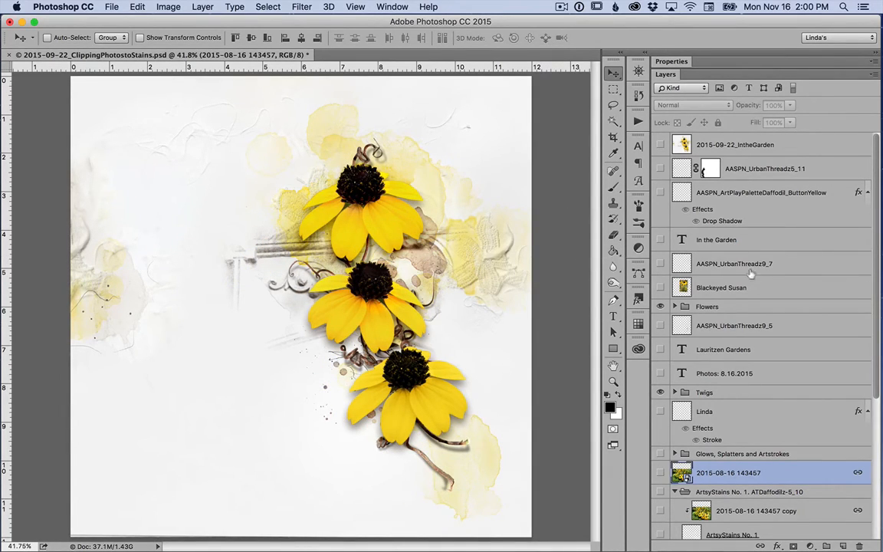
scroll(809, 319, down, 5)
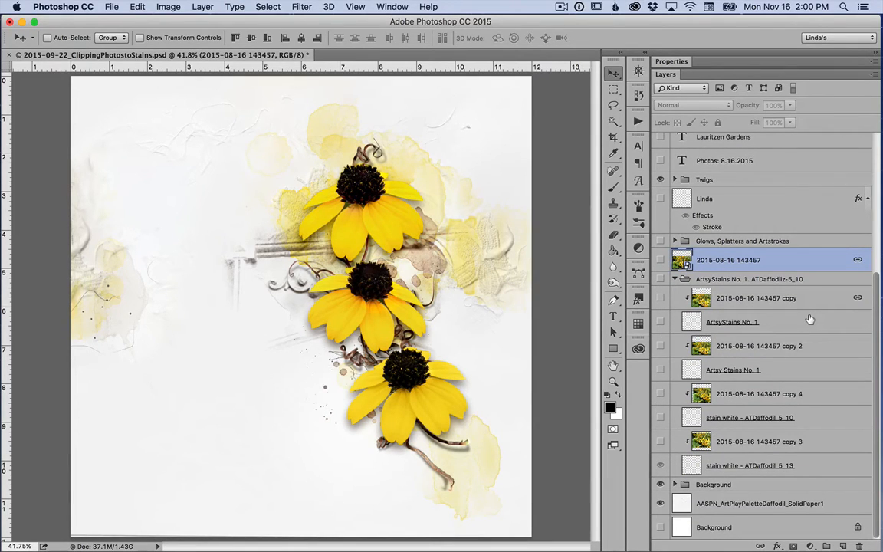
scroll(725, 192, up, 3)
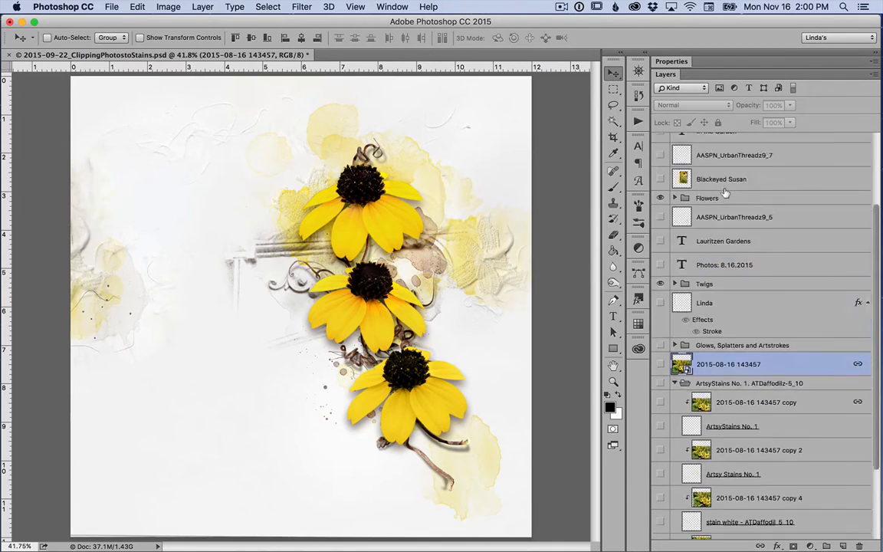
scroll(725, 192, up, 1)
click(659, 234)
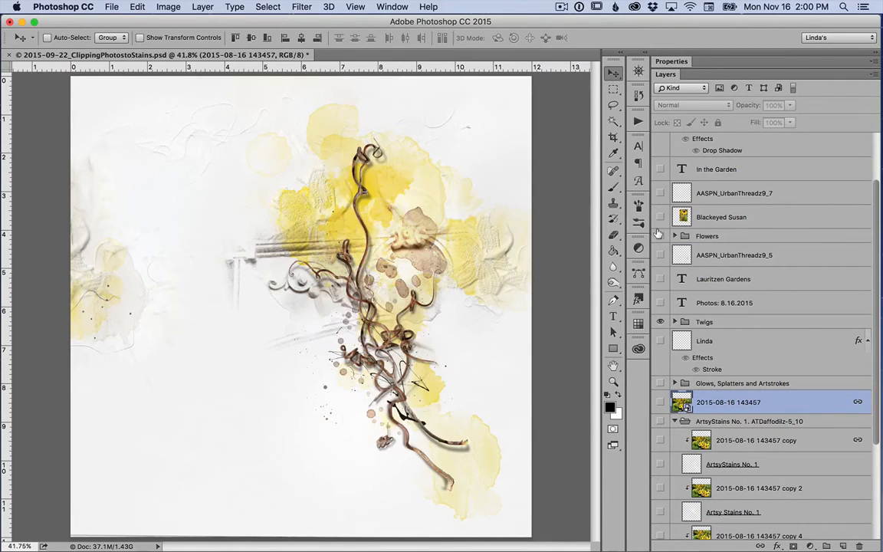
click(660, 321)
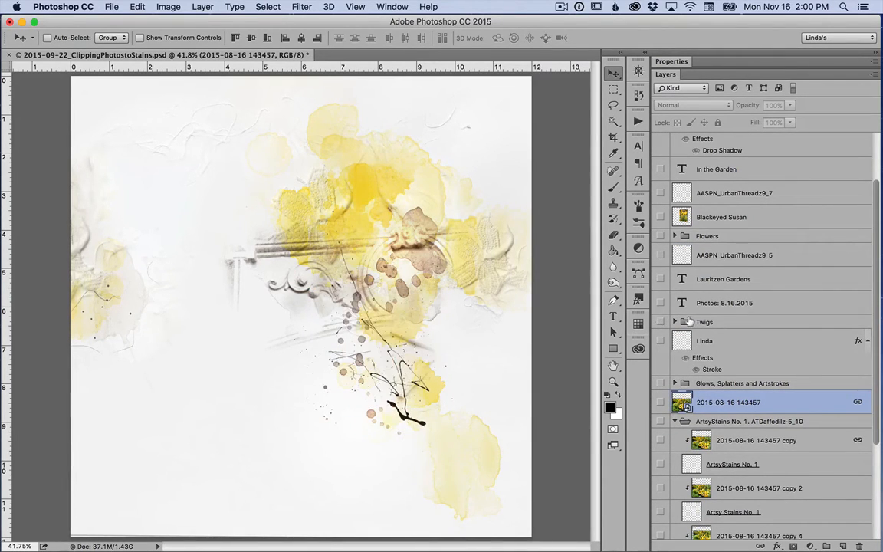
Step: Hide the Background group so only the solid paper shows, comparing the page with and without it
scroll(737, 353, down, 4)
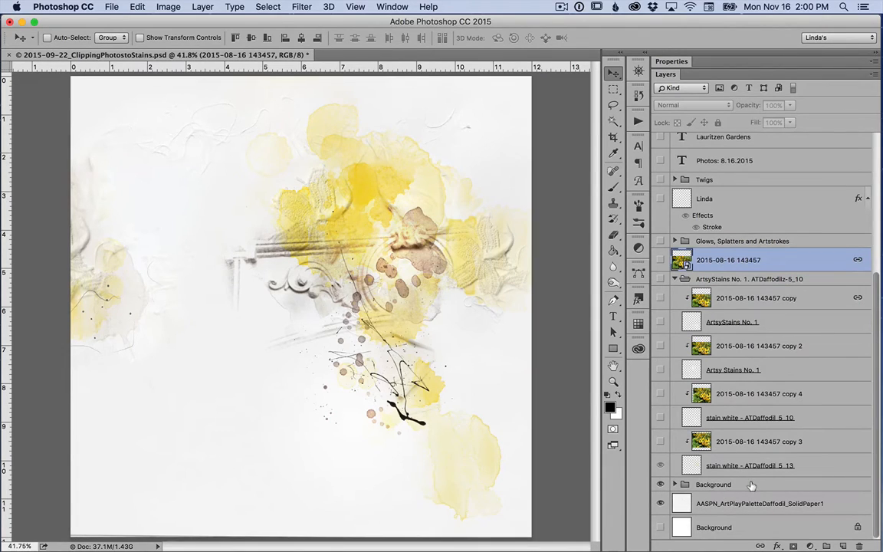
click(752, 486)
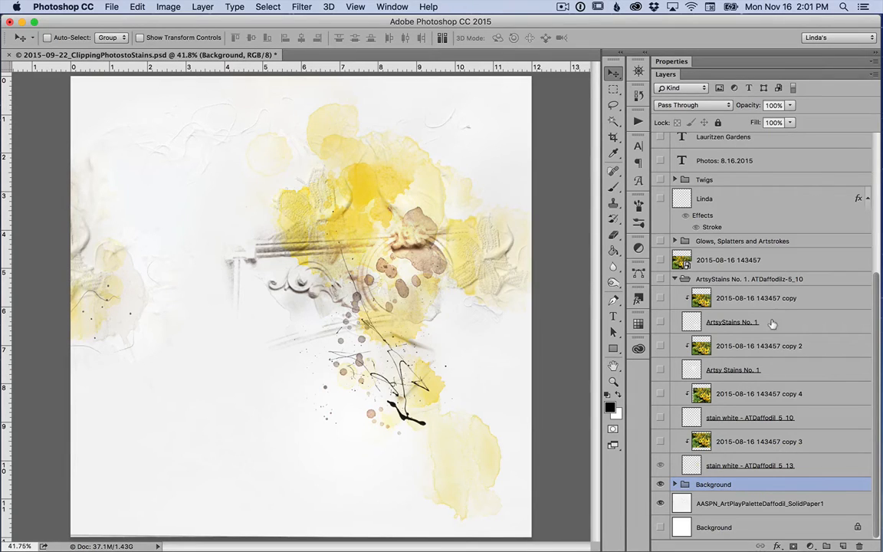
click(659, 484)
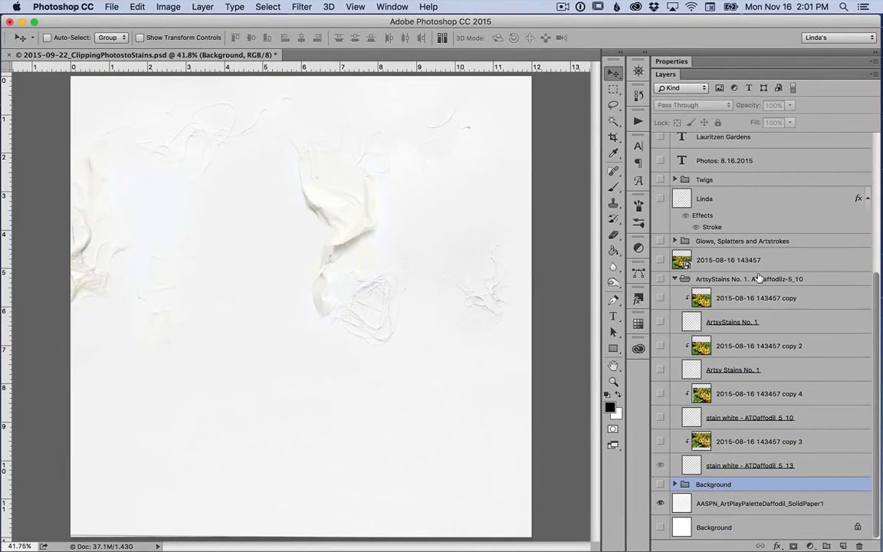
click(660, 484)
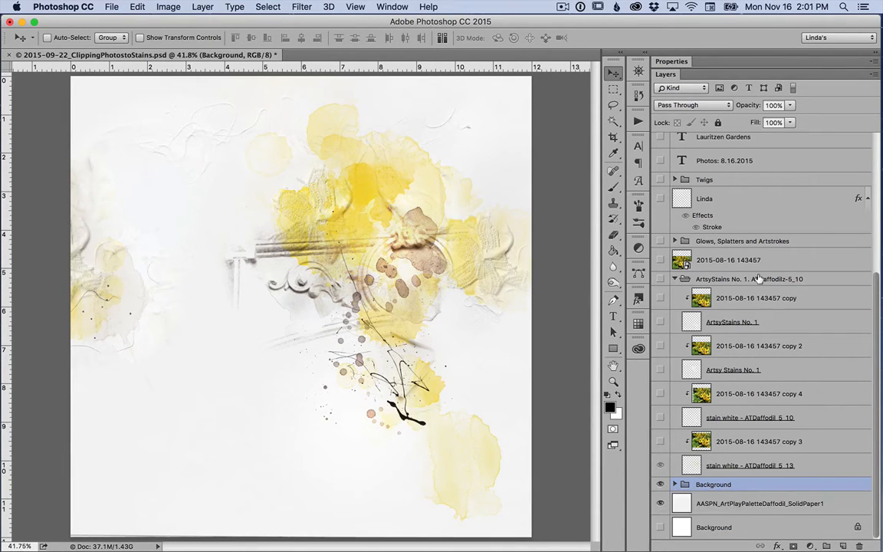
click(659, 484)
Step: Create a new layer named Stain directly above the ArtsyStains No. 1. ATDaffodilz-5_10 group
click(690, 279)
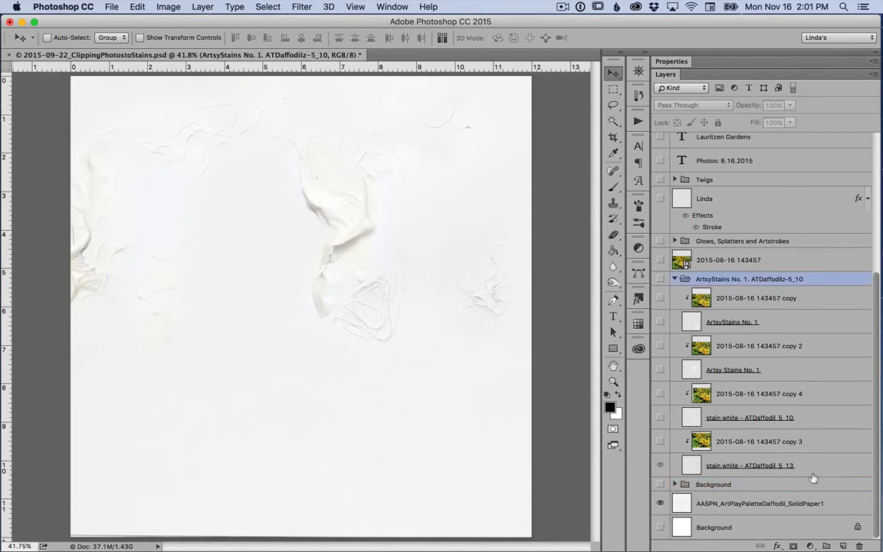
click(843, 546)
drag(726, 299, 707, 276)
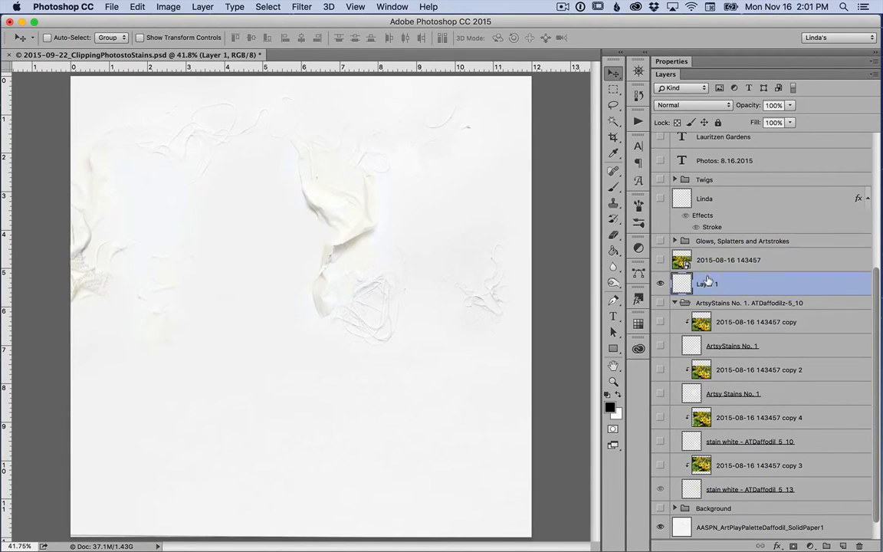
double_click(699, 283)
text(Stain)
key(Return)
Step: Stamp the AASPN_DrippedStains1_7 brush once in black at 1587 px on the Stain layer, right of the page centre
click(613, 189)
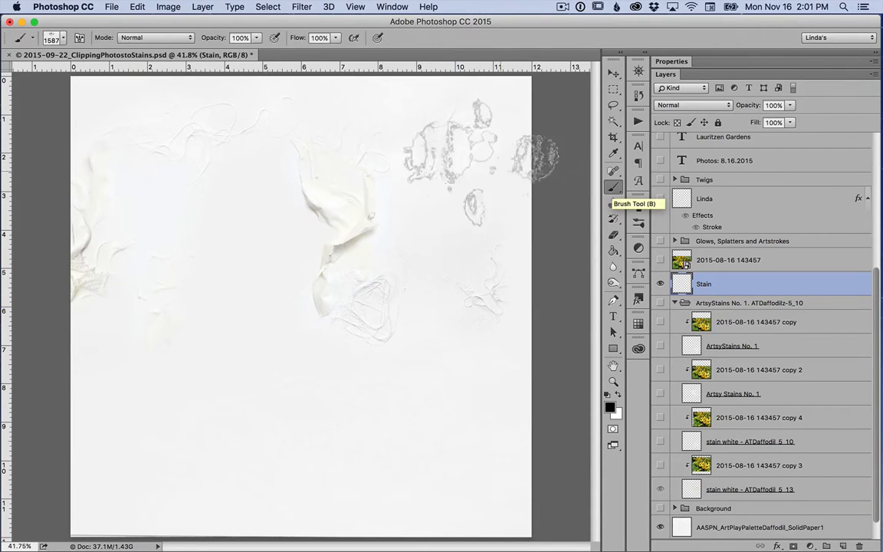
click(64, 38)
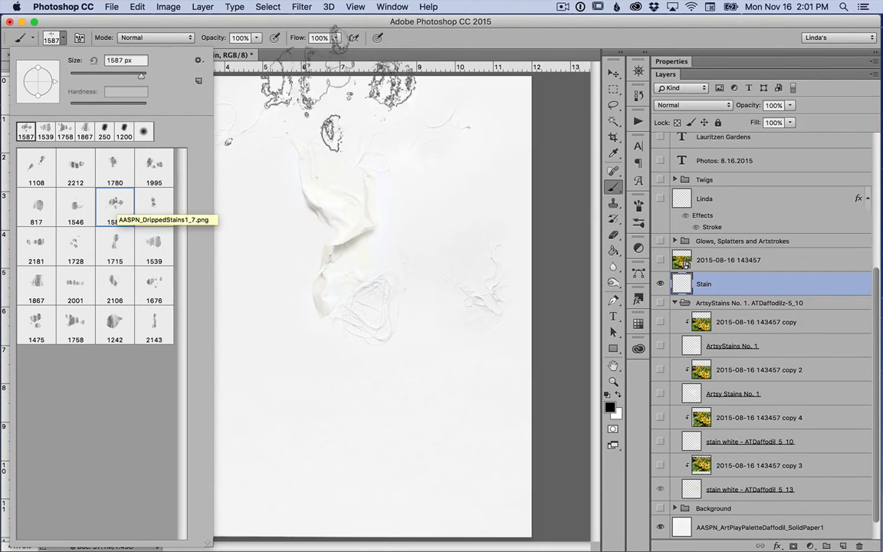
click(416, 37)
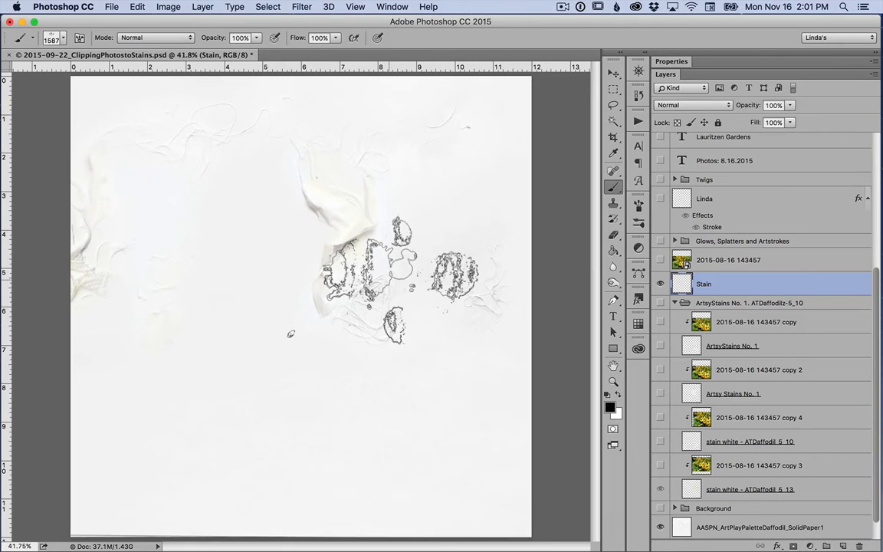
click(384, 280)
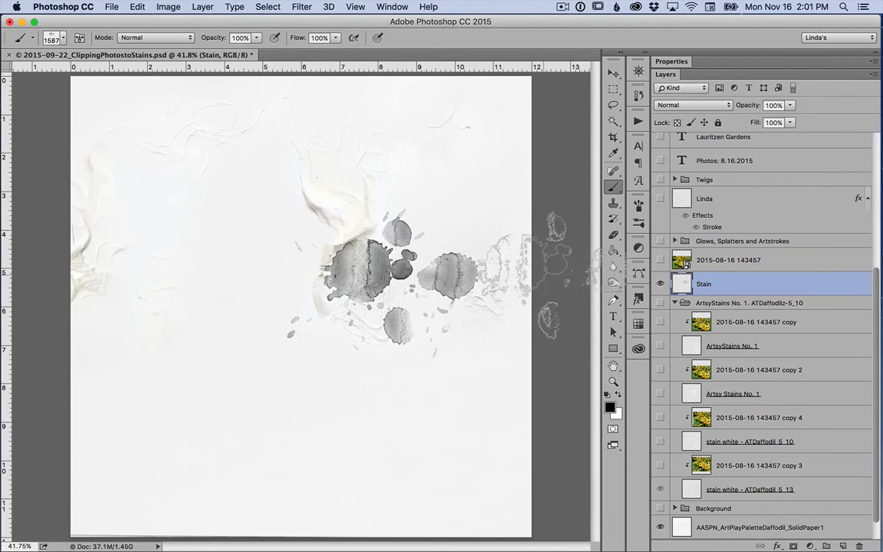
click(731, 260)
click(659, 262)
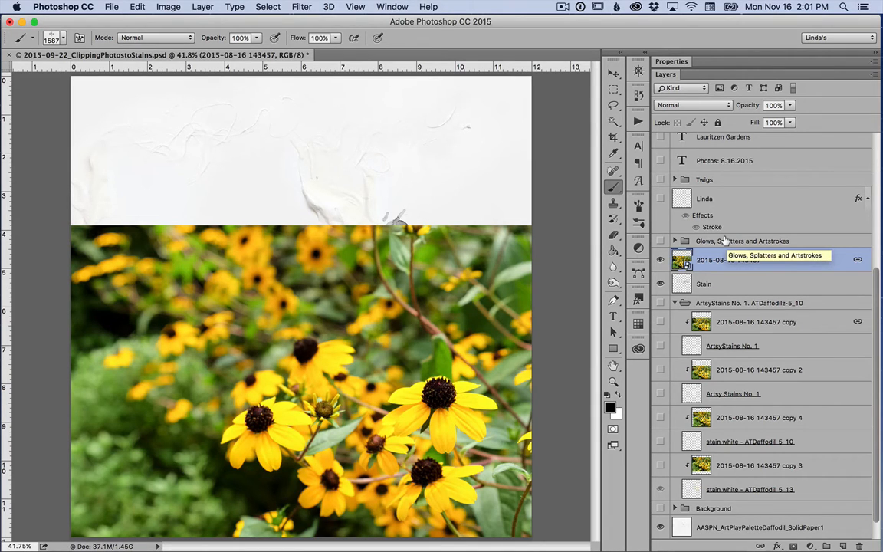
key(super+alt+g)
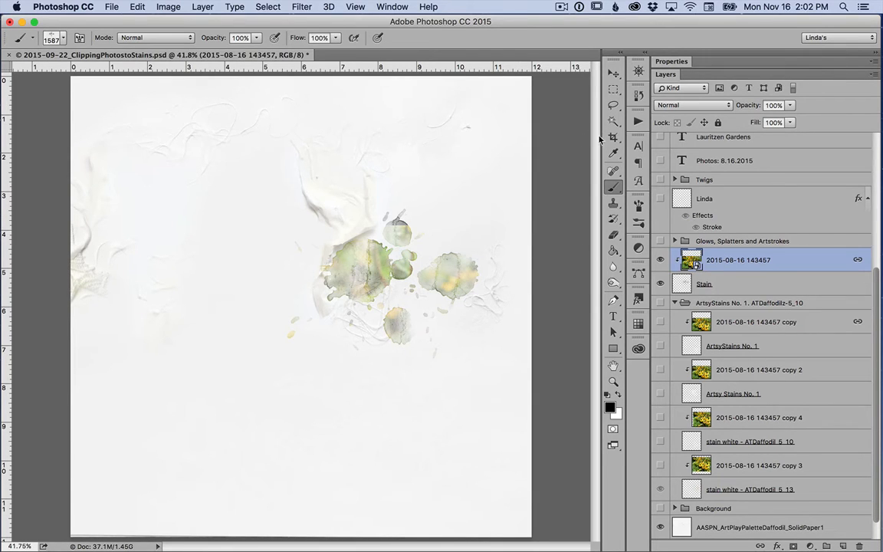
Step: Move the clipped photo up and to the right so different parts of the flowers fill the stain
click(614, 74)
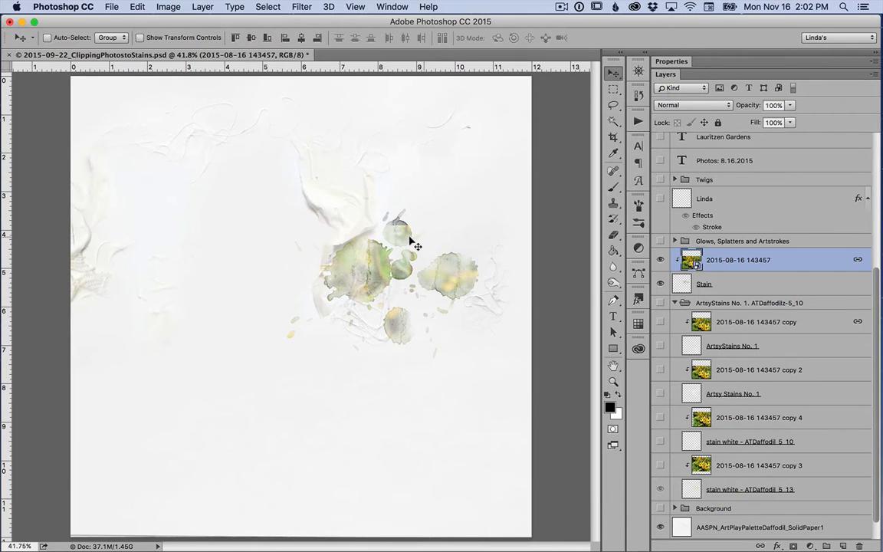
drag(367, 272, 430, 201)
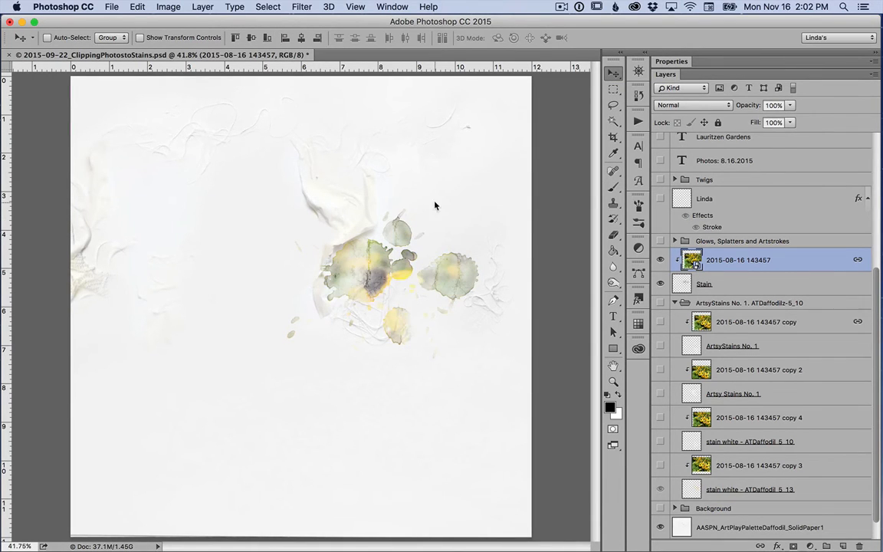
drag(360, 278, 429, 272)
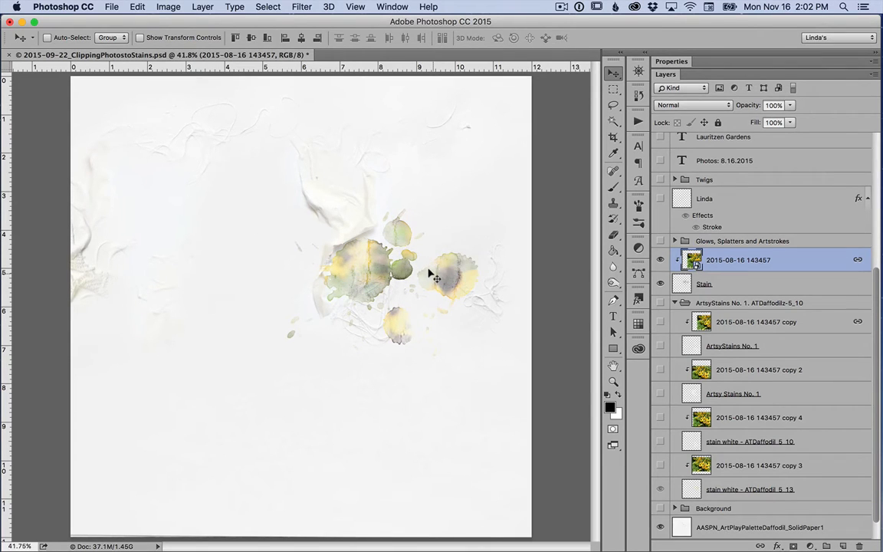
Step: Apply a Gaussian Blur with a 3.0 pixel radius to the Stain layer
click(730, 281)
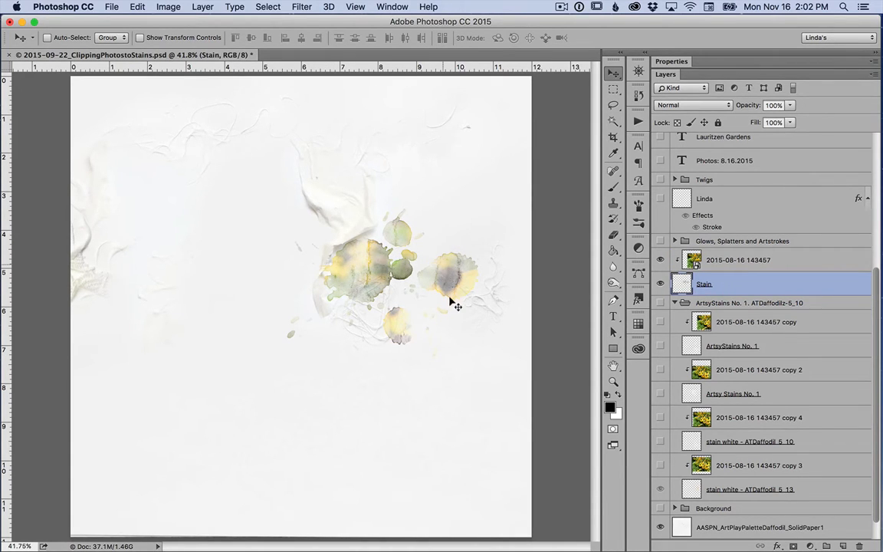
scroll(451, 296, up, 3)
scroll(452, 299, up, 3)
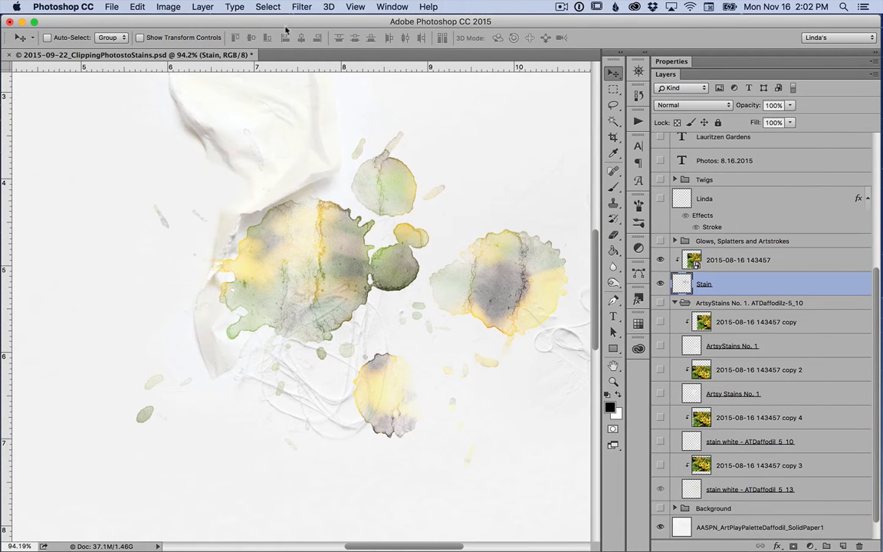
click(304, 7)
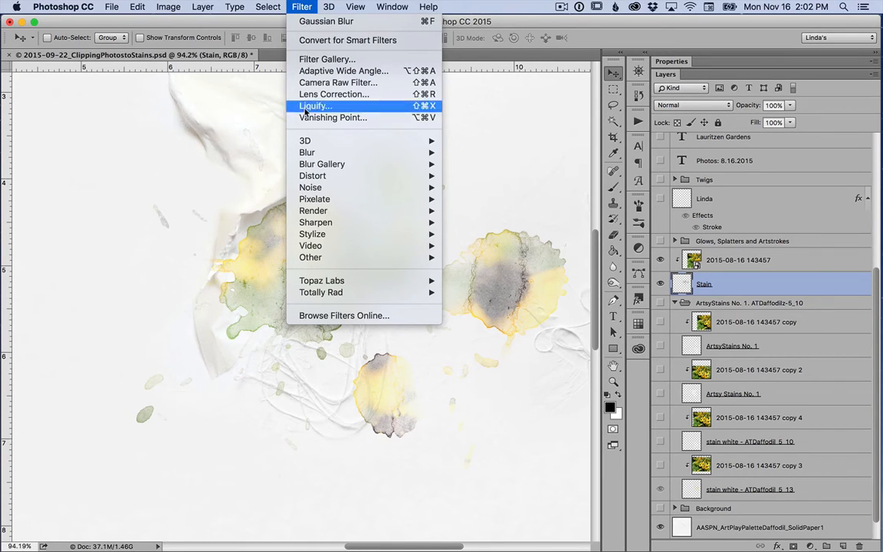
mouse_move(306, 158)
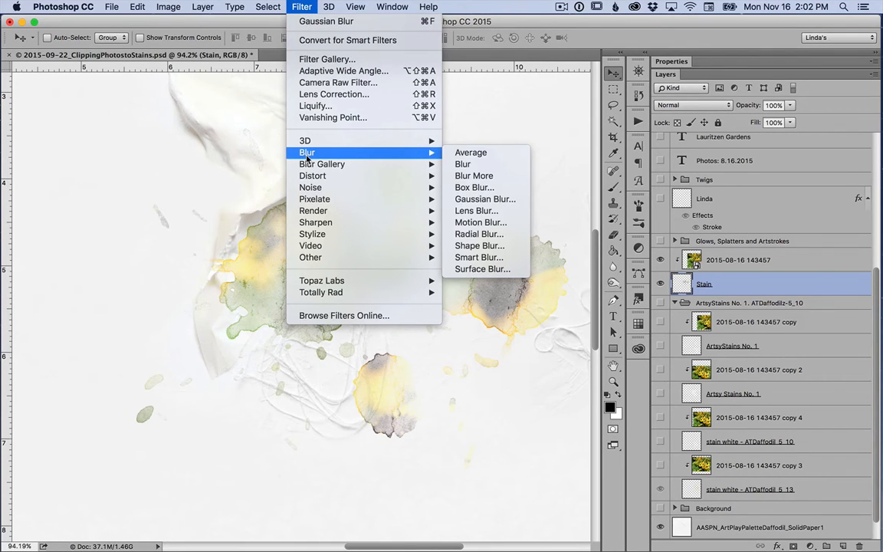
click(496, 201)
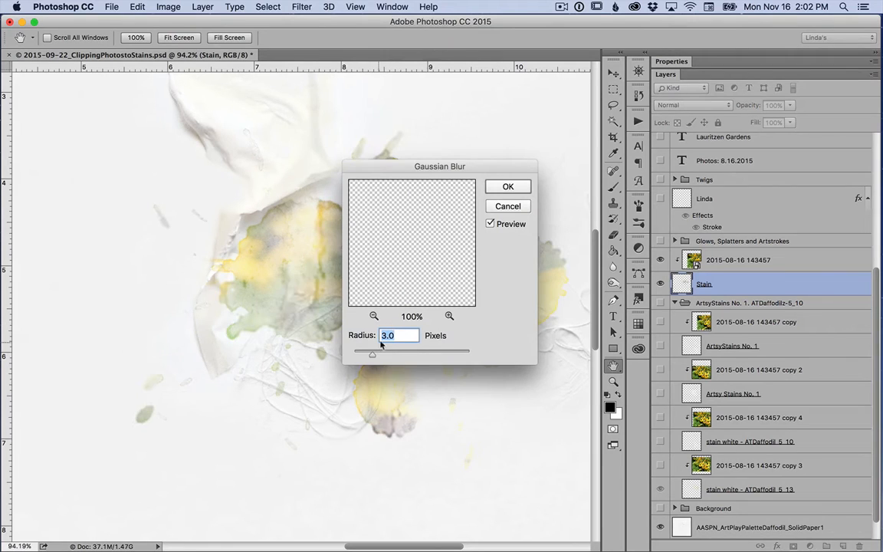
click(509, 189)
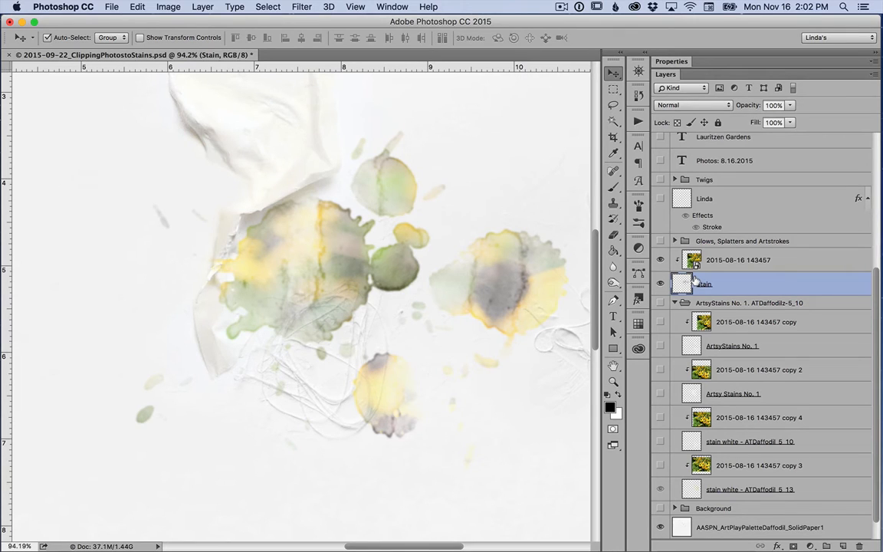
Step: Compare the Stain layer with and without the Gaussian Blur by undoing and restoring it
key(super+z)
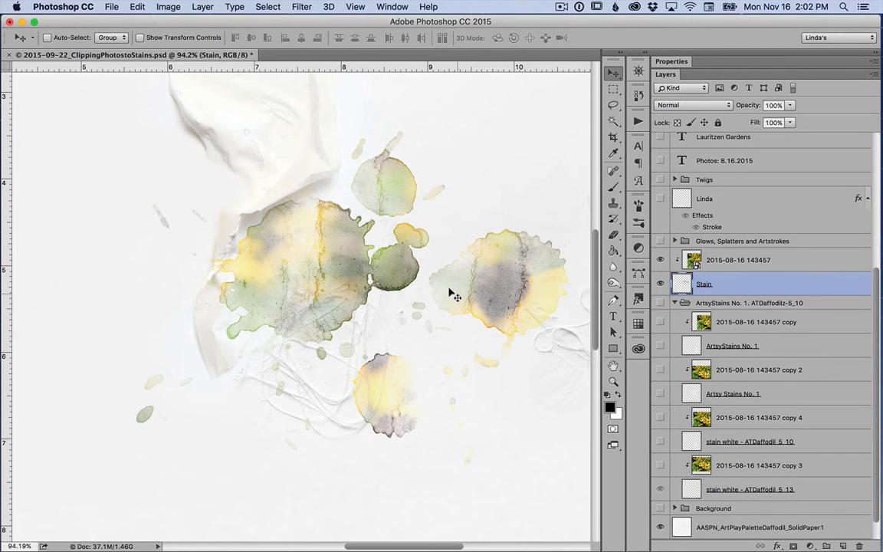
key(super+z)
key(super+z)
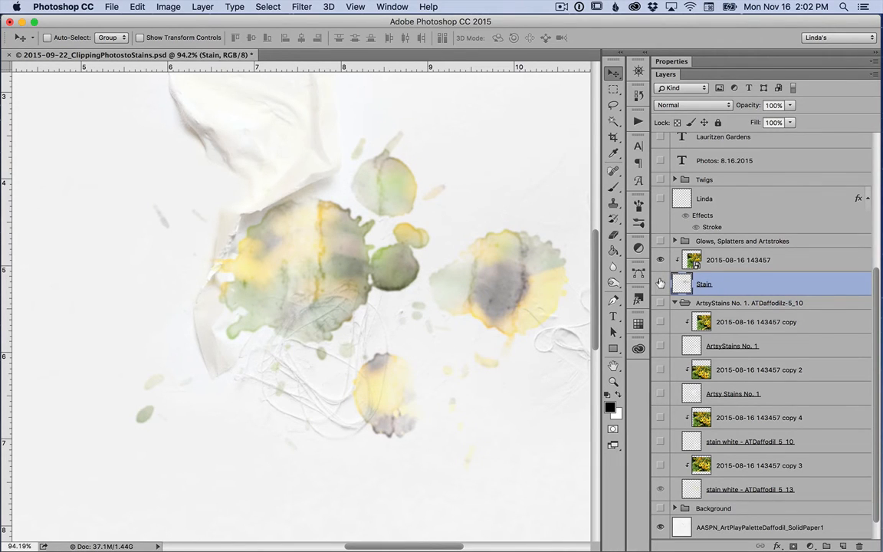
Step: Hide the Stain layer and show the ArtsyStains No. 1. ATDaffodilz-5_10 group
click(660, 284)
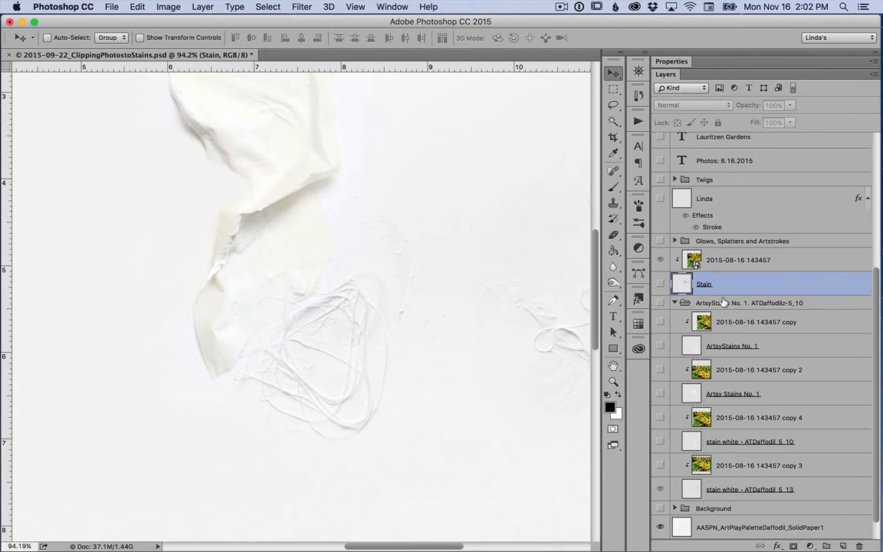
scroll(724, 303, down, 1)
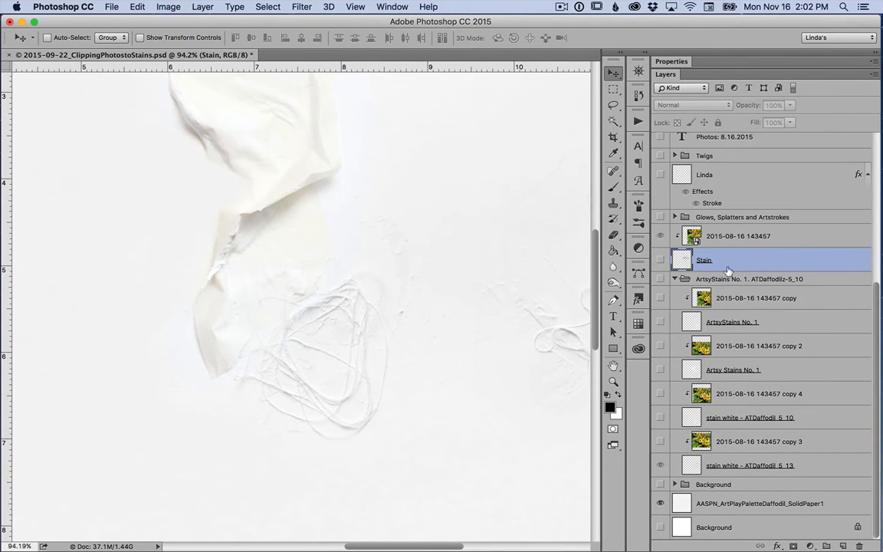
click(660, 279)
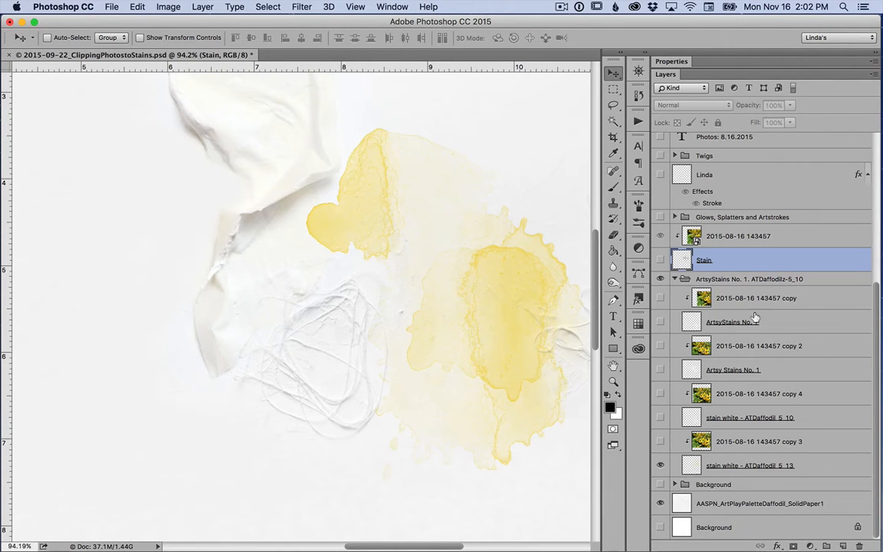
click(761, 466)
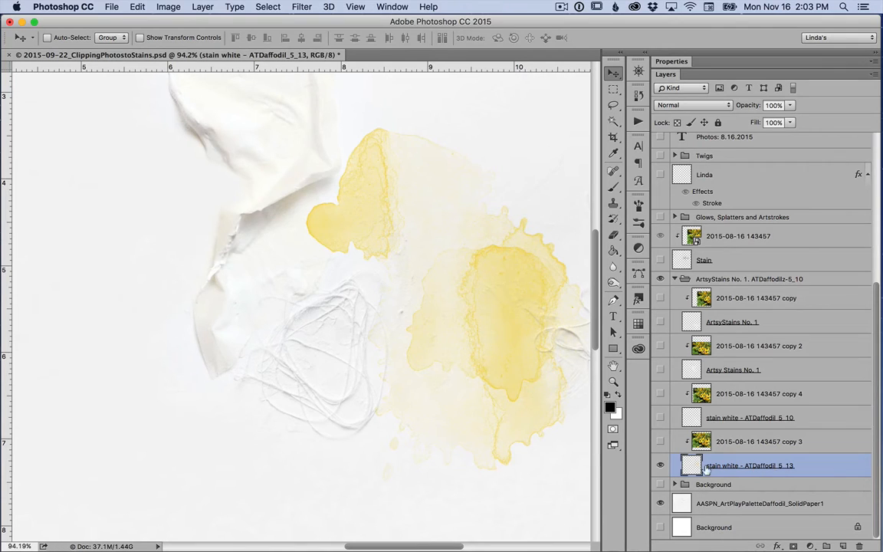
click(659, 441)
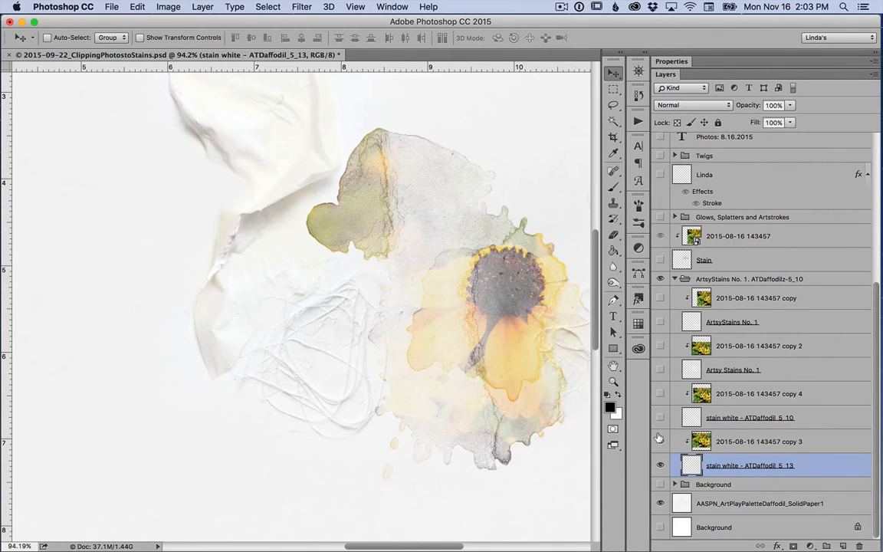
click(730, 436)
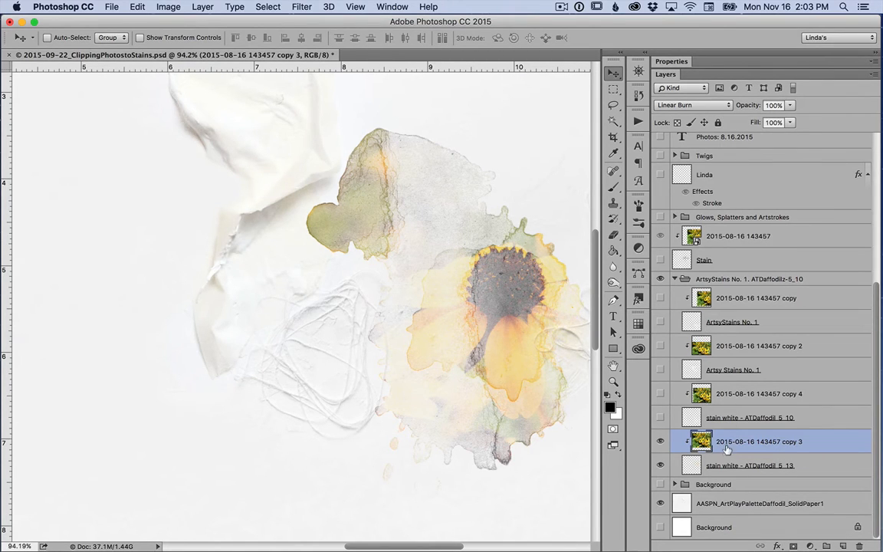
key(alt+bracketleft)
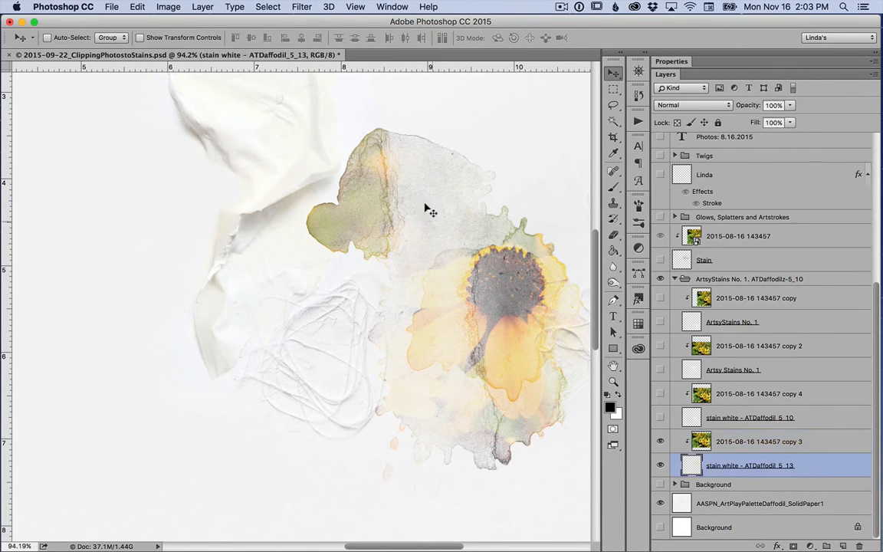
Step: Apply a Gaussian Blur with a 3.0 pixel radius to the stain white - ATDaffodil_5_13 layer
click(299, 7)
mouse_move(396, 155)
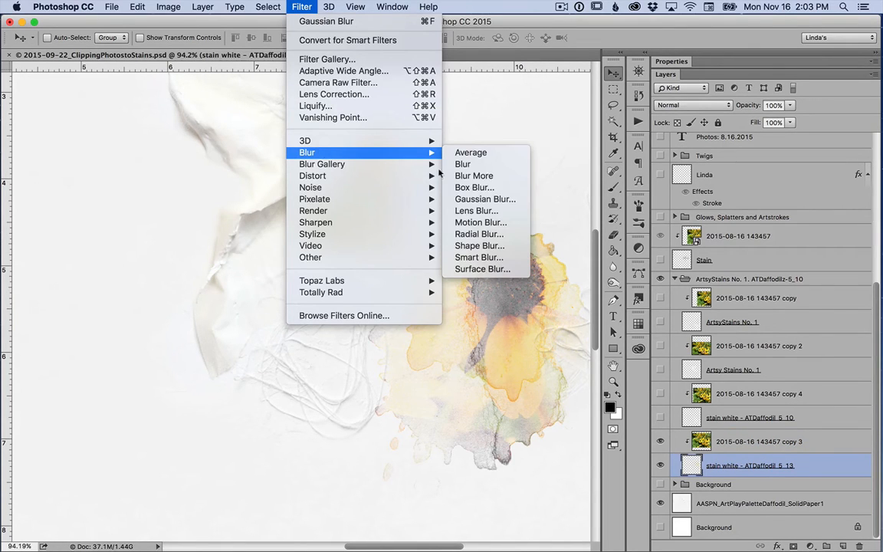
click(486, 200)
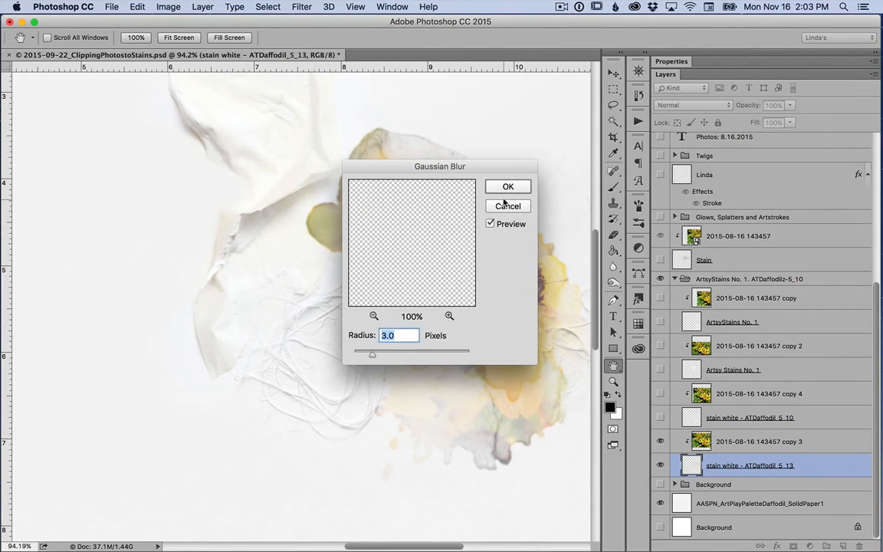
click(508, 187)
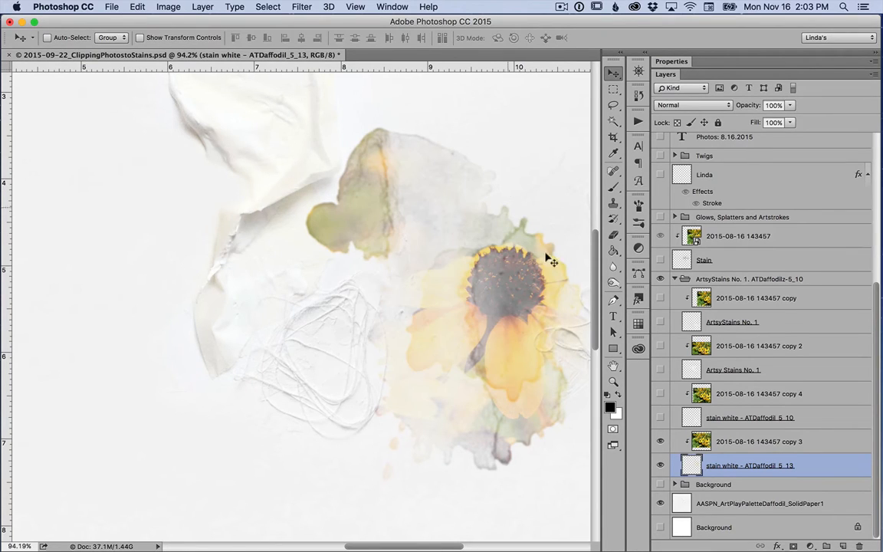
Step: Select and show the stain white - ATDaffodil_5_10 layer, with the whole page in view
click(656, 418)
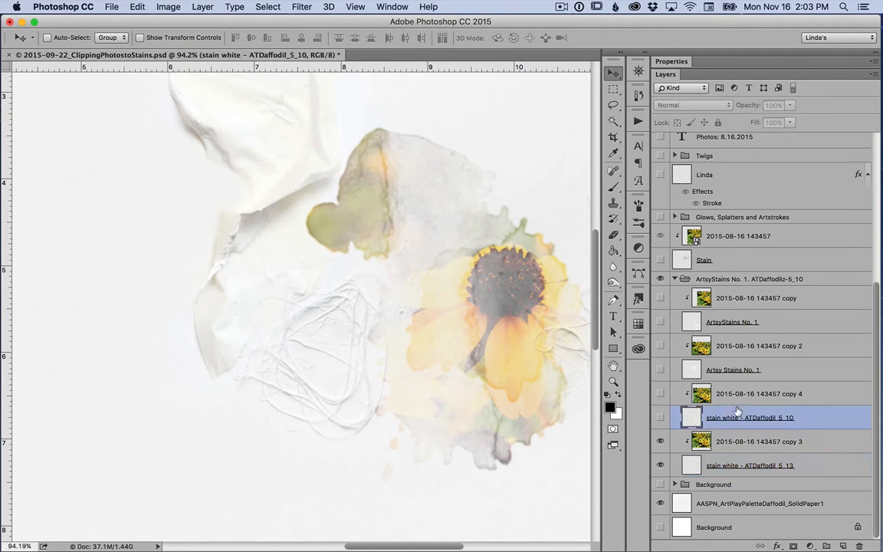
click(658, 417)
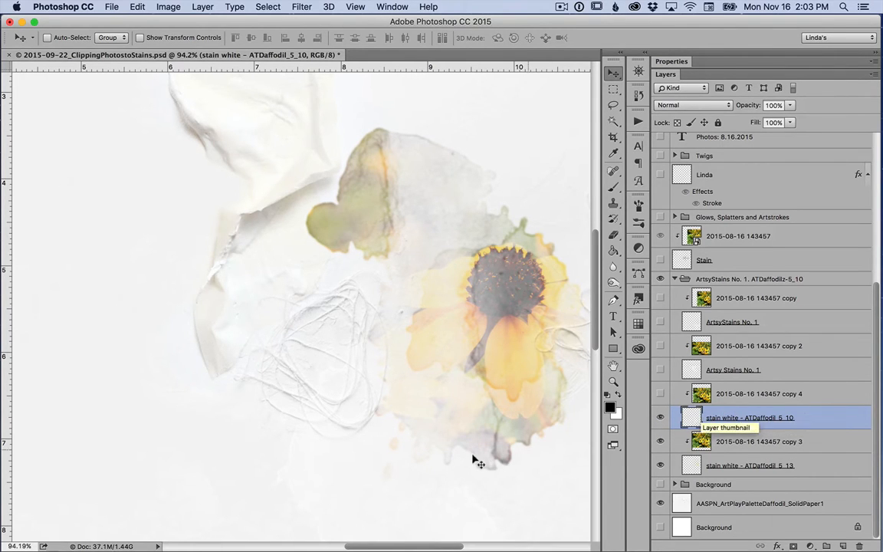
scroll(397, 366, down, 2)
scroll(399, 368, down, 5)
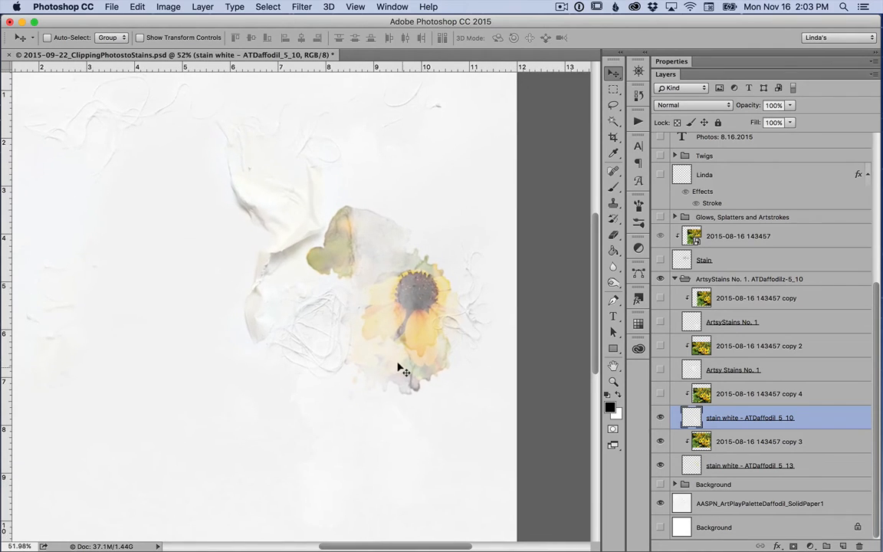
scroll(399, 368, down, 1)
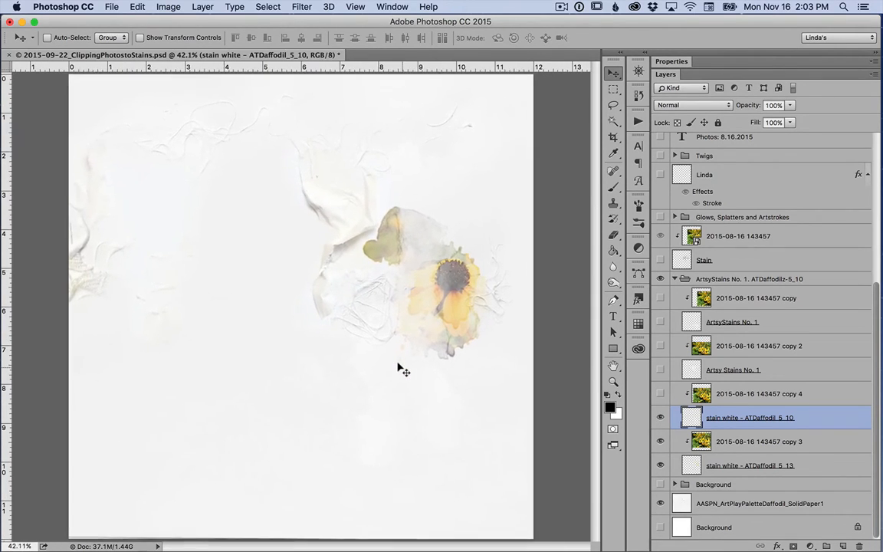
scroll(404, 370, up, 1)
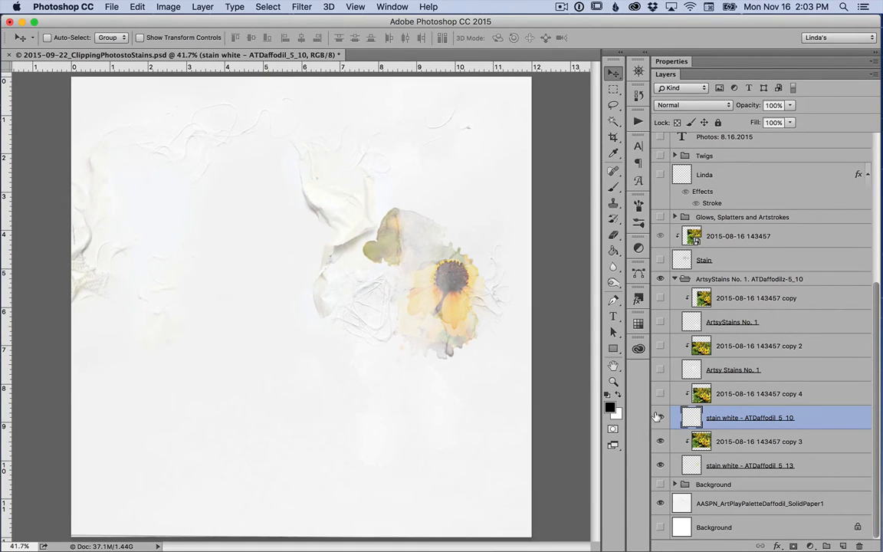
Step: View the stain white - ATDaffodil_5_10 layer on its own, and restore the other visible layers
alt+click(659, 417)
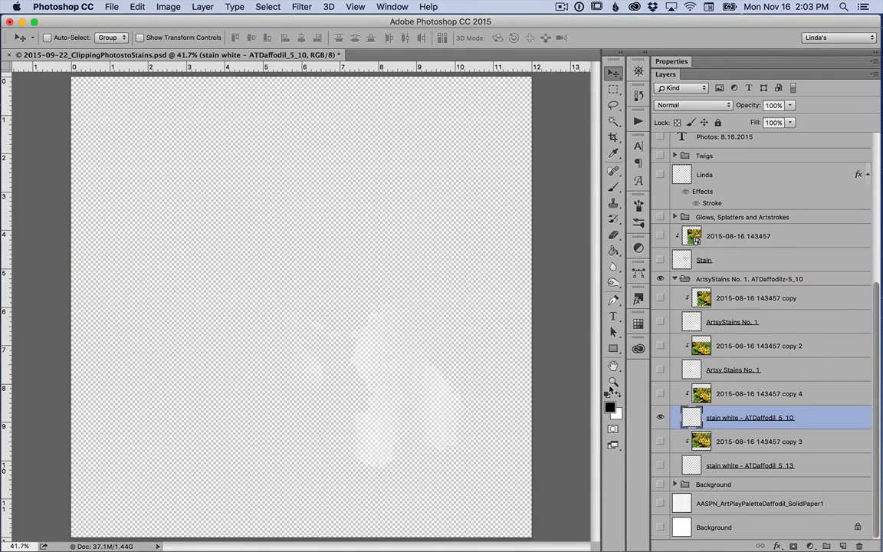
click(661, 417)
alt+click(661, 416)
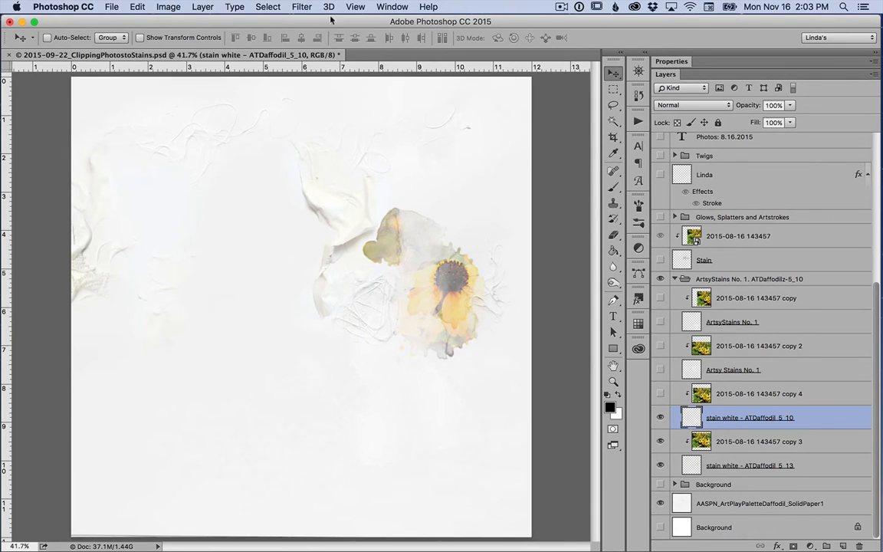
click(301, 6)
mouse_move(335, 152)
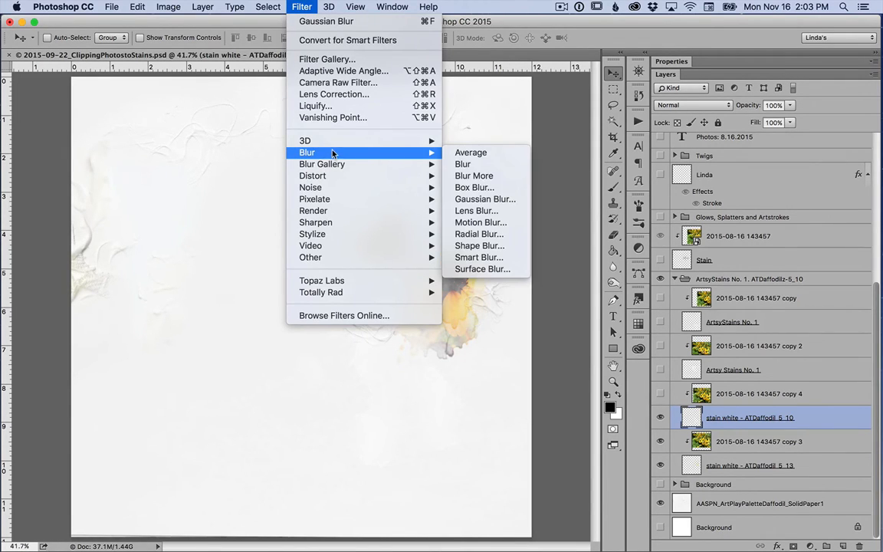
click(478, 200)
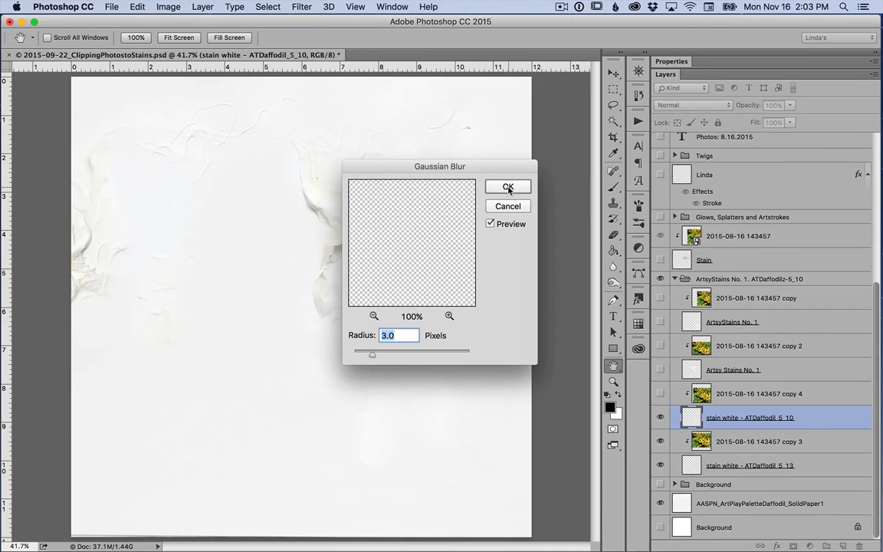
click(509, 189)
key(v)
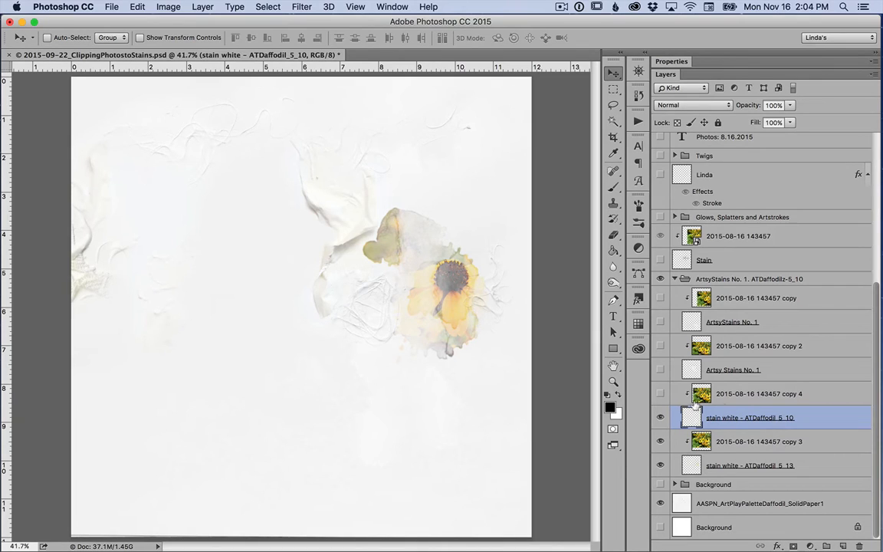
click(660, 393)
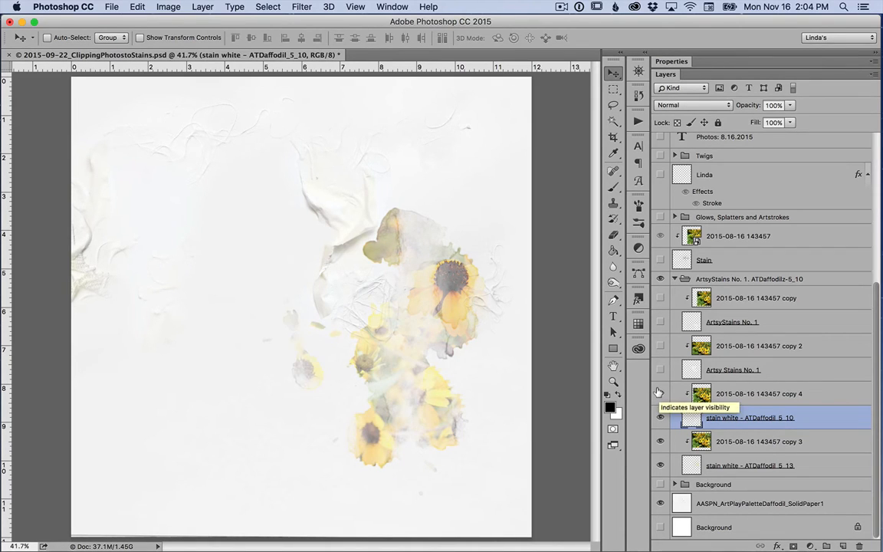
Step: Select the Artsy Stains No. 1 layer below the copy 2 photo, view it on its own, and restore the other visible layers
click(735, 371)
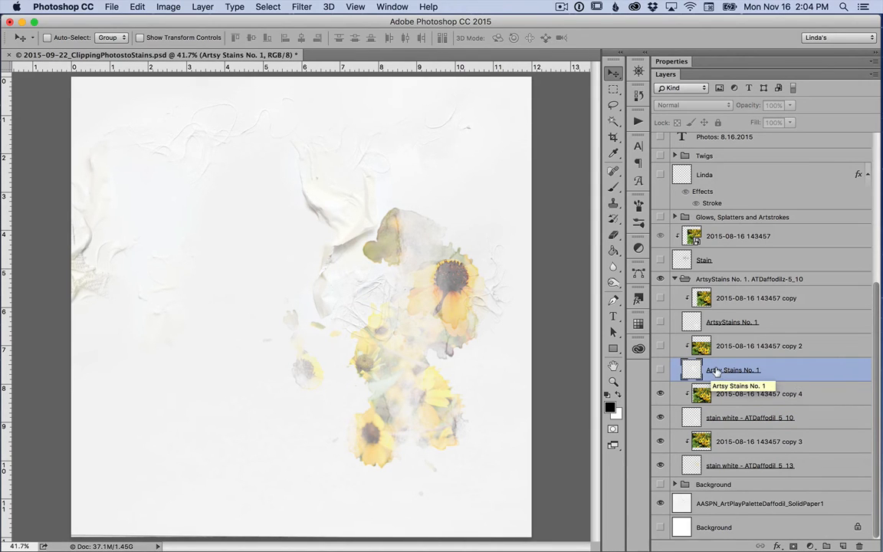
alt+click(660, 370)
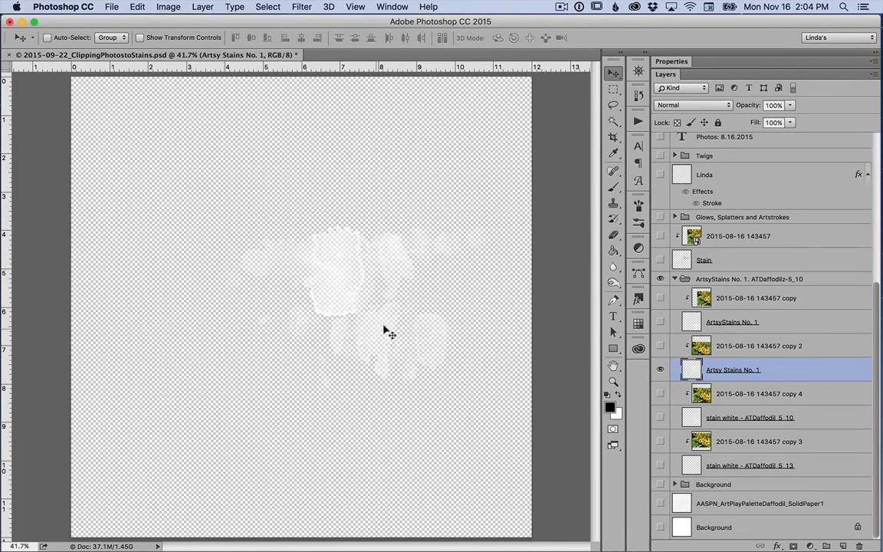
alt+click(660, 369)
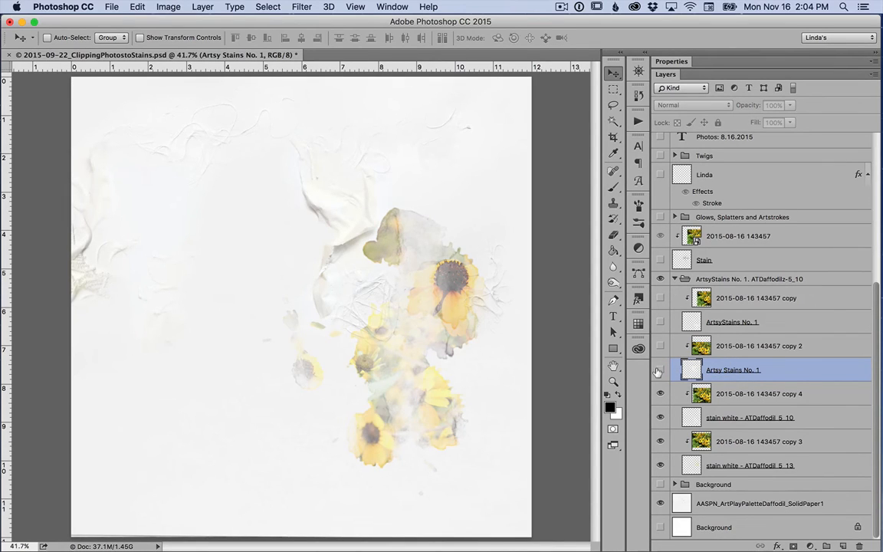
click(660, 371)
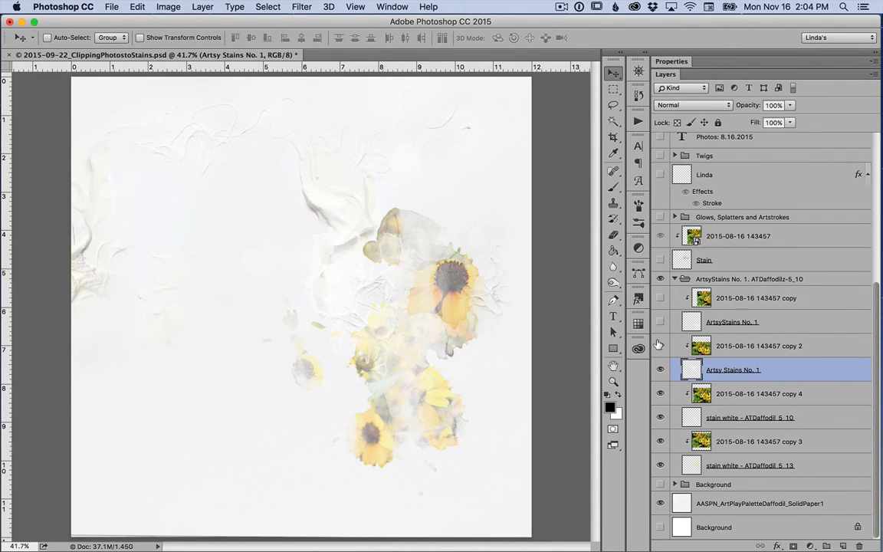
click(659, 346)
click(736, 346)
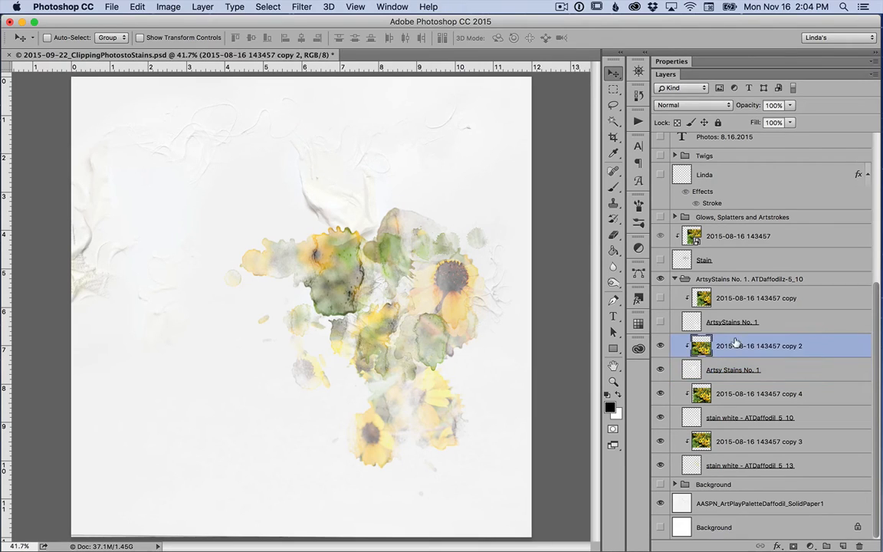
click(729, 368)
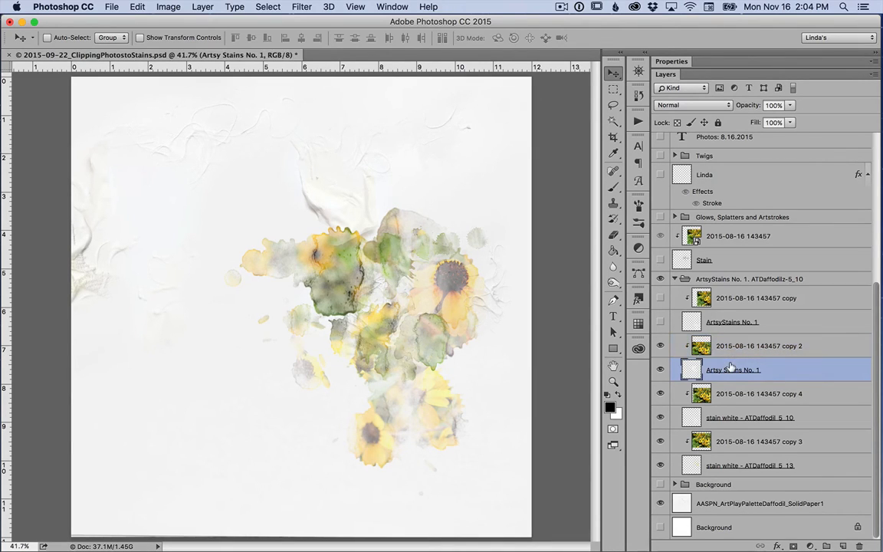
Step: Select the ArtsyStains No. 1 layer above the copy 2 photo, view it on its own, and restore the other visible layers
click(671, 322)
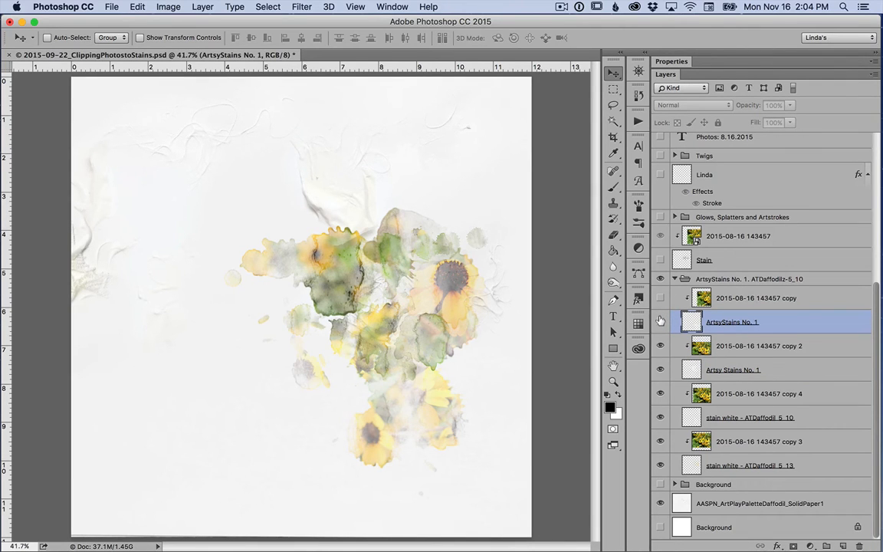
alt+click(660, 322)
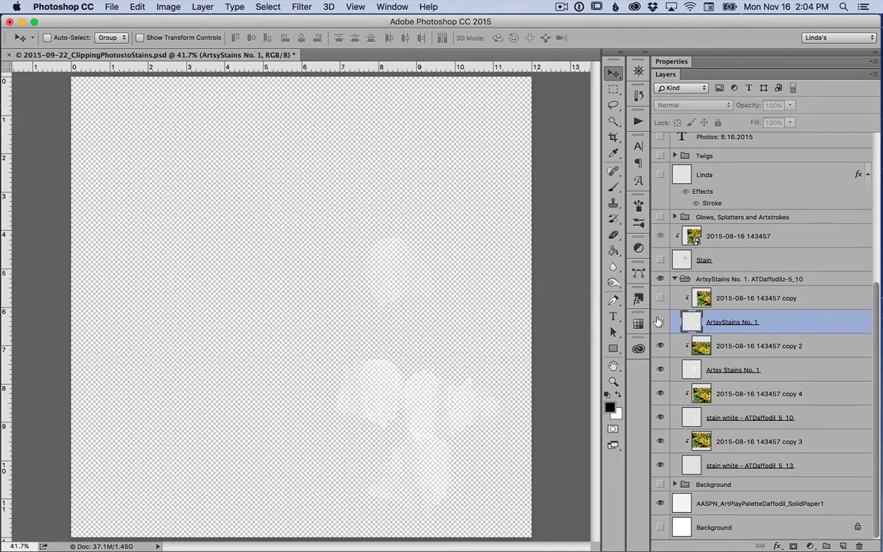
alt+click(660, 322)
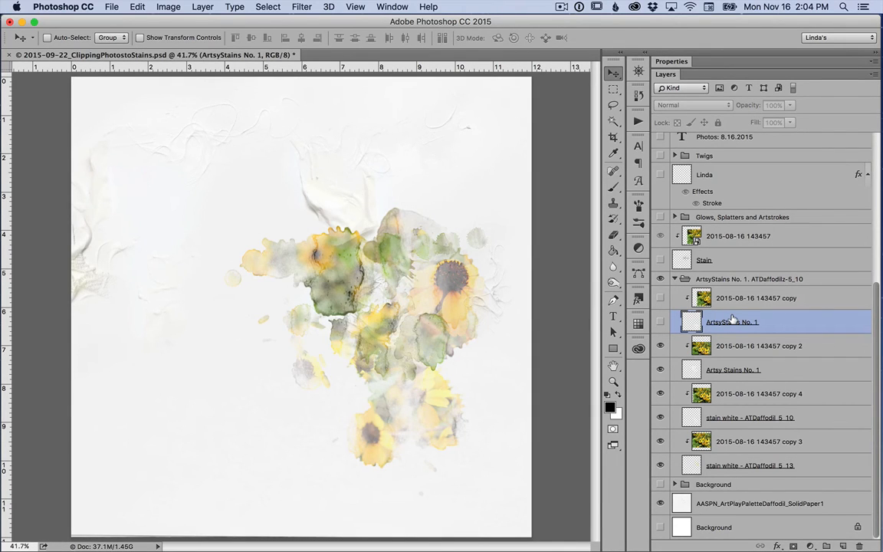
Step: Show the selected ArtsyStains No. 1 layer and apply a Gaussian Blur with a 3.0 pixel radius to it
click(661, 322)
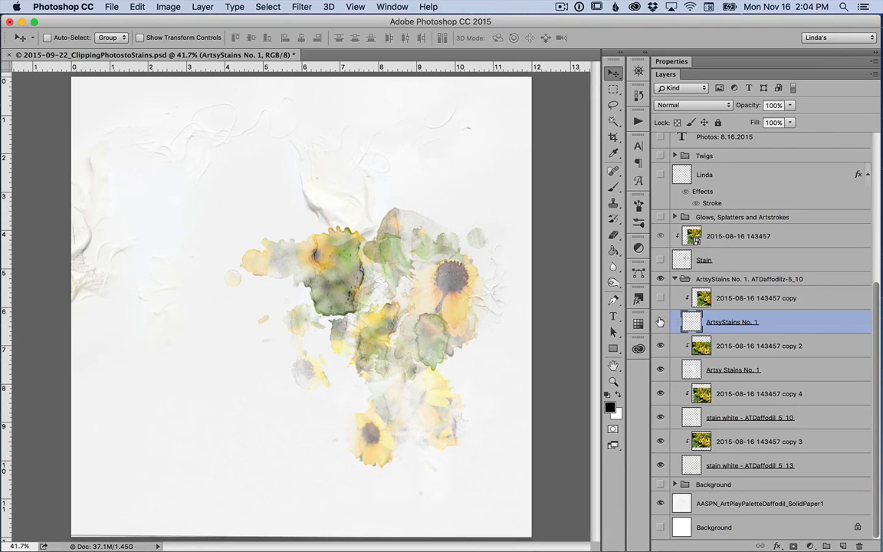
click(297, 7)
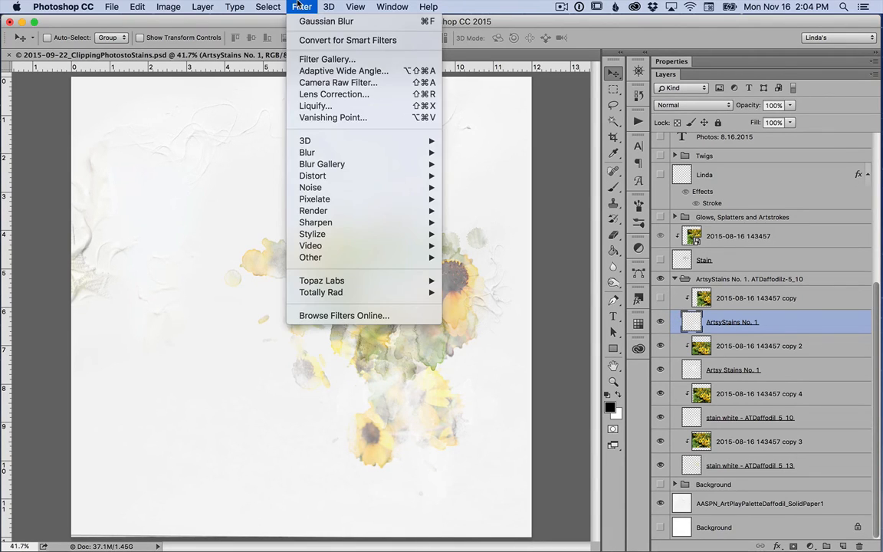
mouse_move(327, 144)
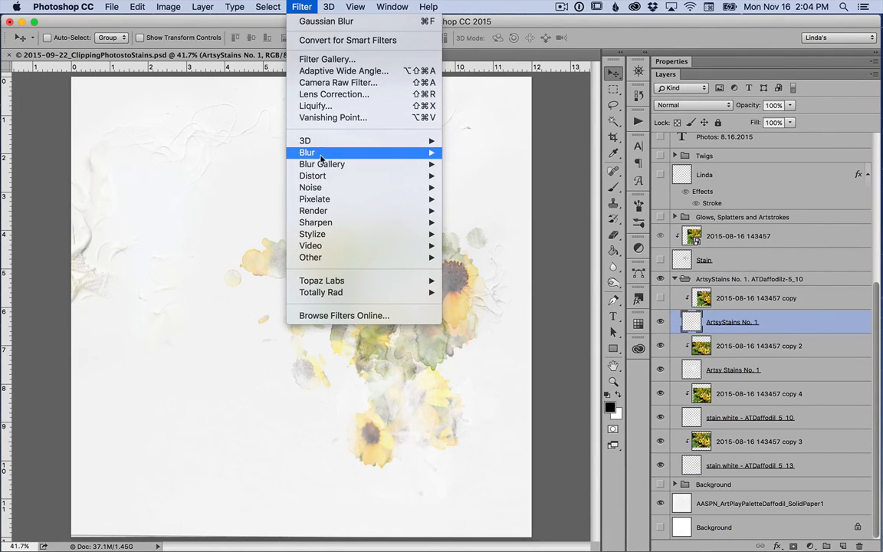
mouse_move(399, 152)
click(484, 199)
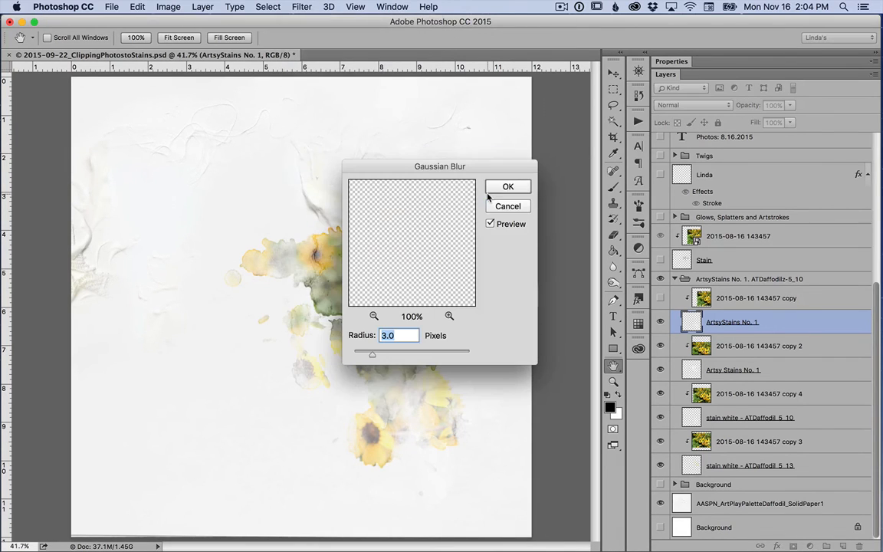
click(508, 187)
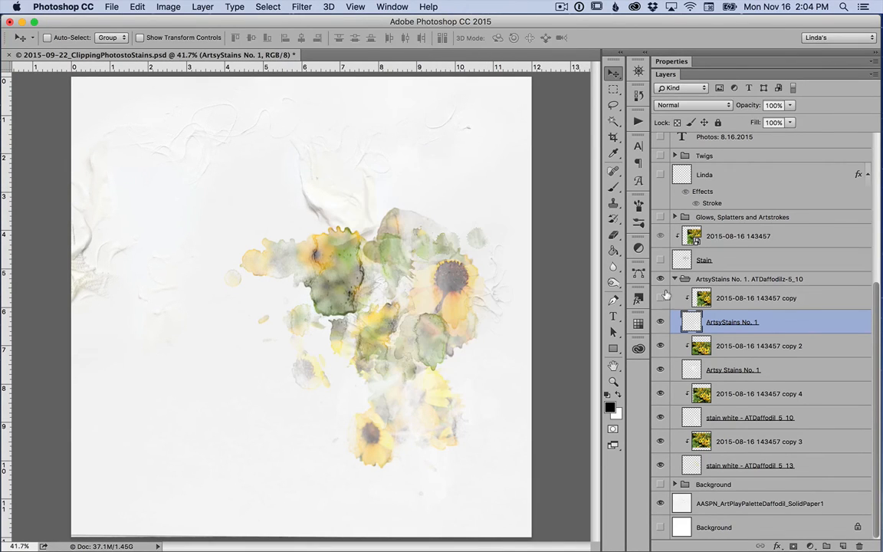
click(661, 298)
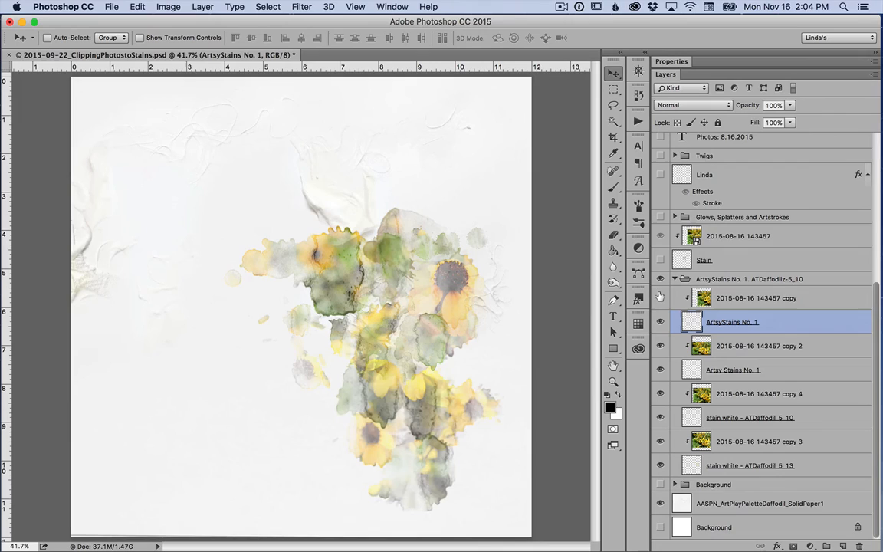
click(737, 298)
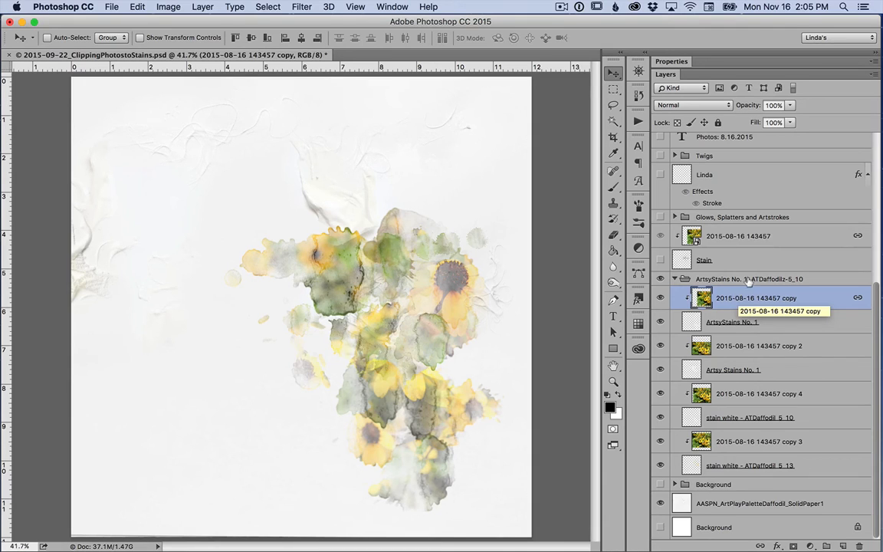
scroll(783, 264, up, 5)
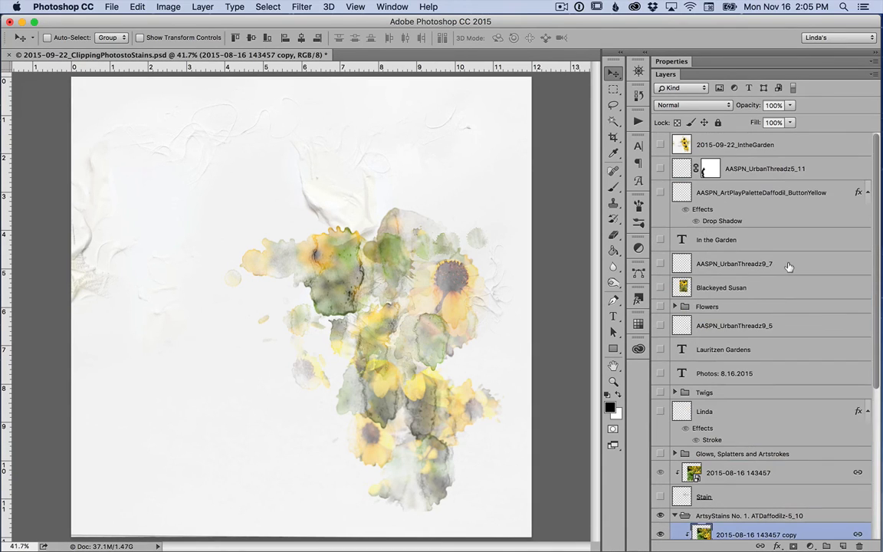
click(660, 145)
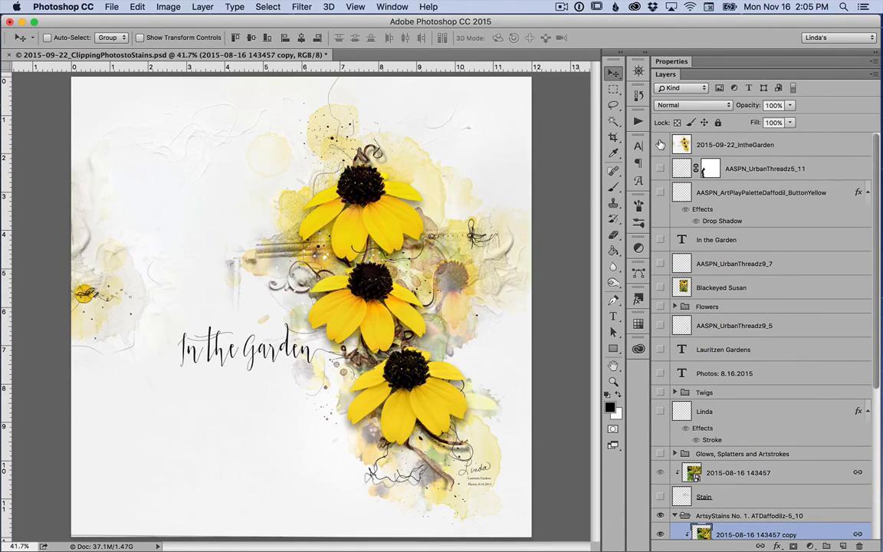